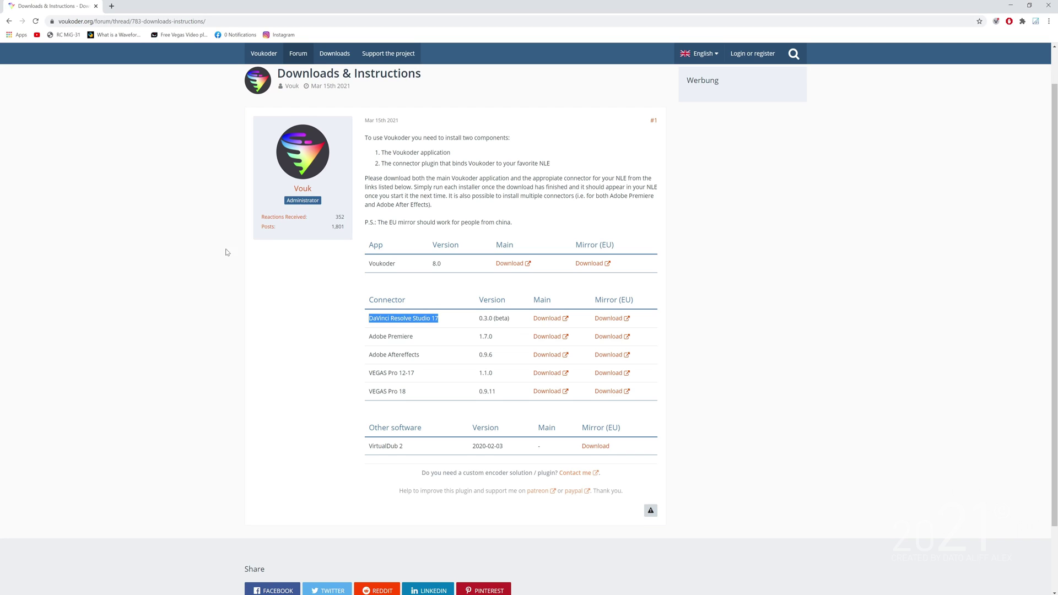
- Scroll up to the DaVinci Resolve Studio 17 connector 0.3.0 beta on the Voukoder downloads page
{"action": "scroll", "coordinate": [269, 110], "scroll_direction": "up", "scroll_amount": 1}
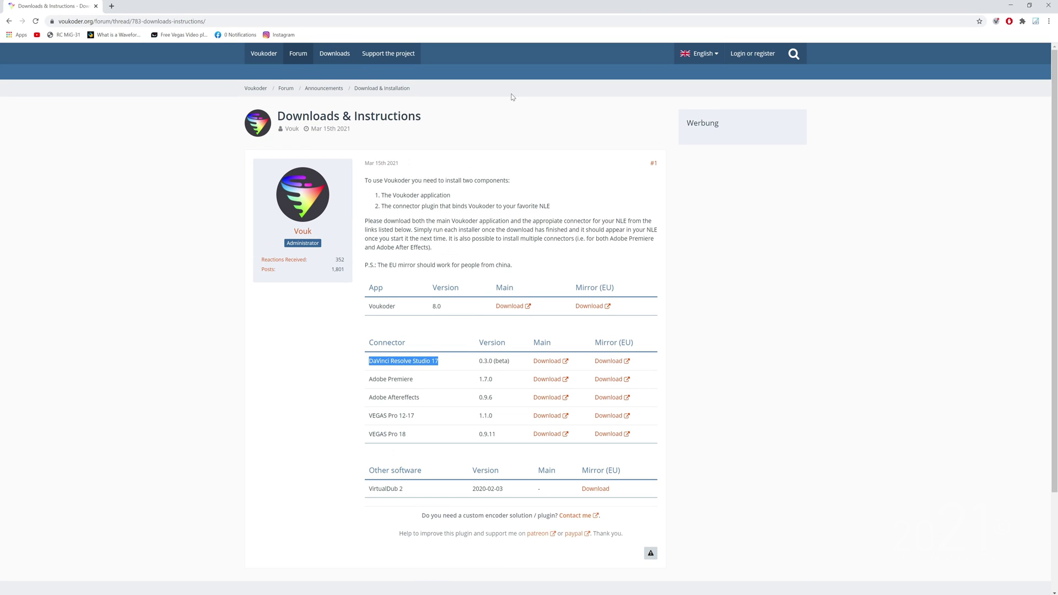
{"action": "scroll", "coordinate": [645, 289], "scroll_direction": "down", "scroll_amount": 2}
{"action": "scroll", "coordinate": [550, 289], "scroll_direction": "up", "scroll_amount": 1}
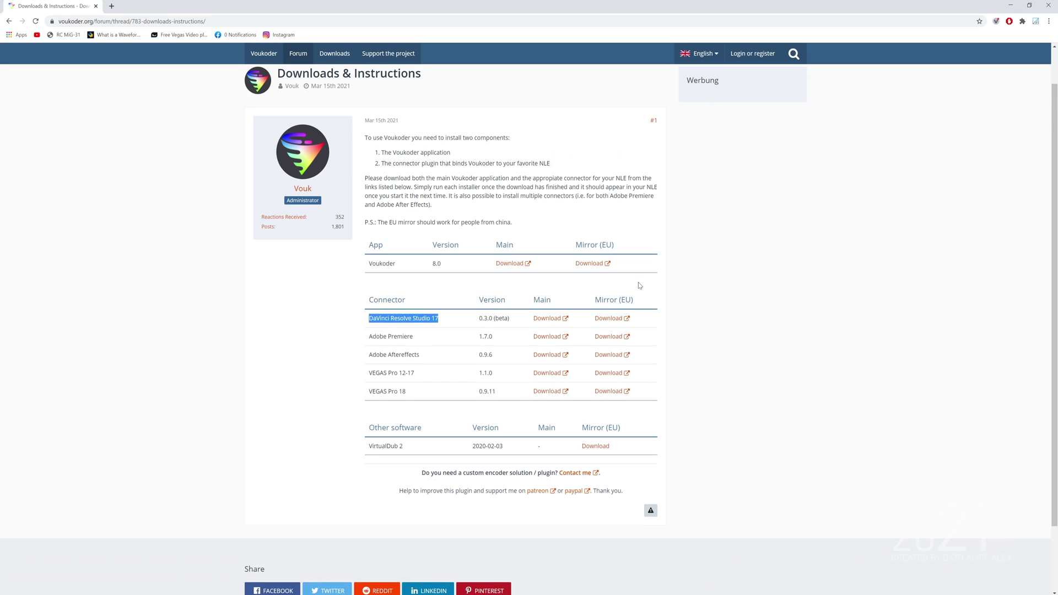
{"action": "scroll", "coordinate": [606, 297], "scroll_direction": "down", "scroll_amount": 1}
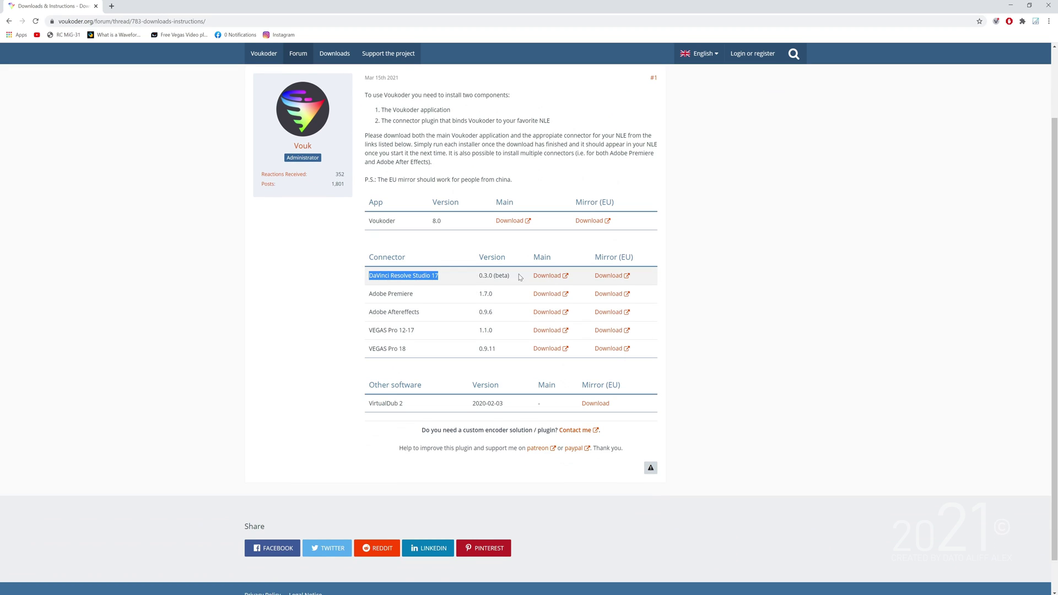
{"action": "scroll", "coordinate": [601, 284], "scroll_direction": "up", "scroll_amount": 1}
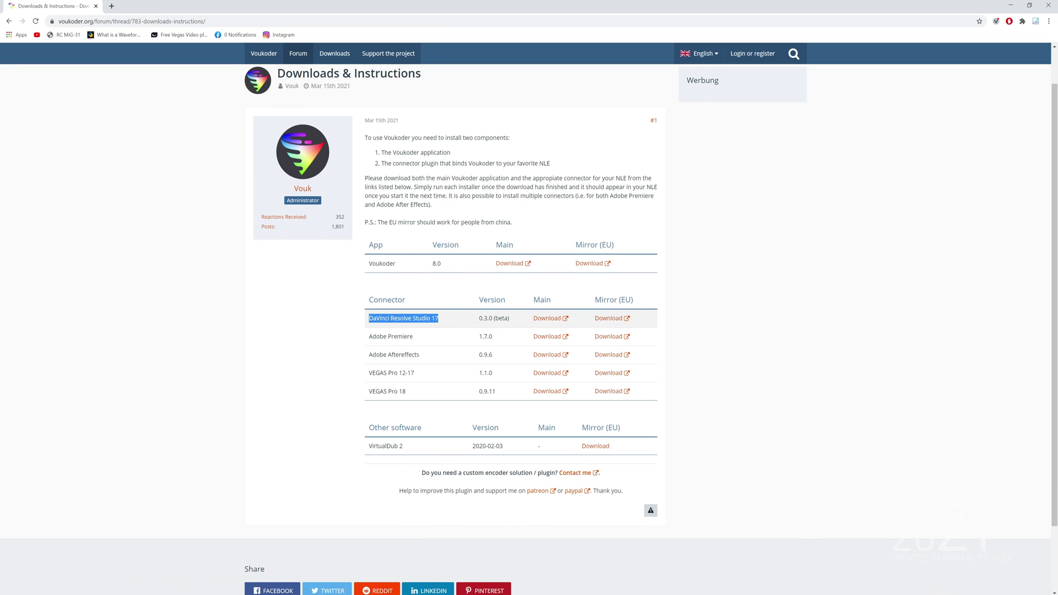
{"action": "left_click_drag", "start_coordinate": [416, 318], "coordinate": [368, 319]}
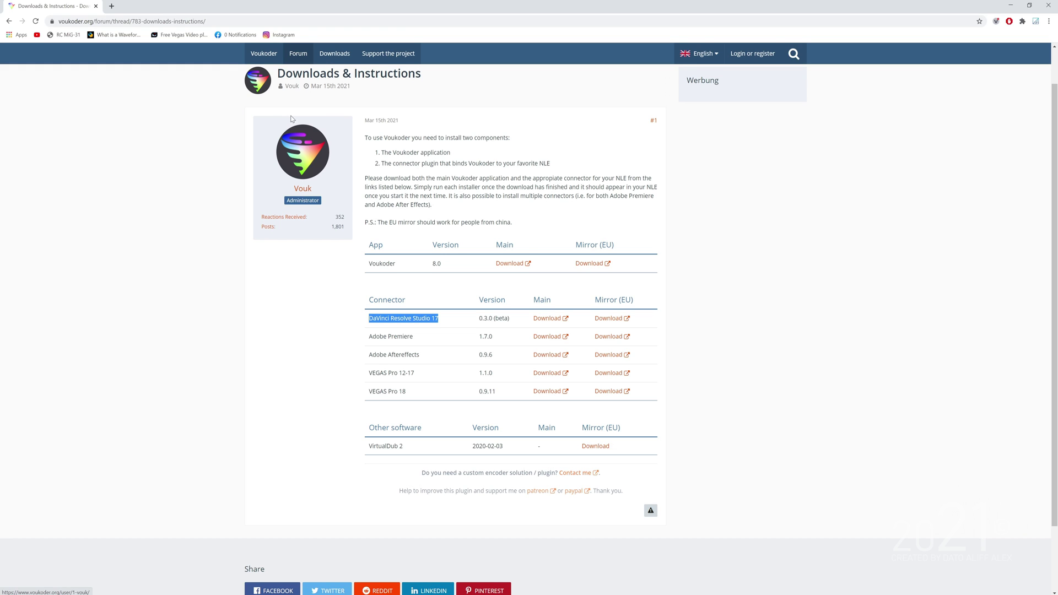
{"action": "scroll", "coordinate": [282, 101], "scroll_direction": "up", "scroll_amount": 1}
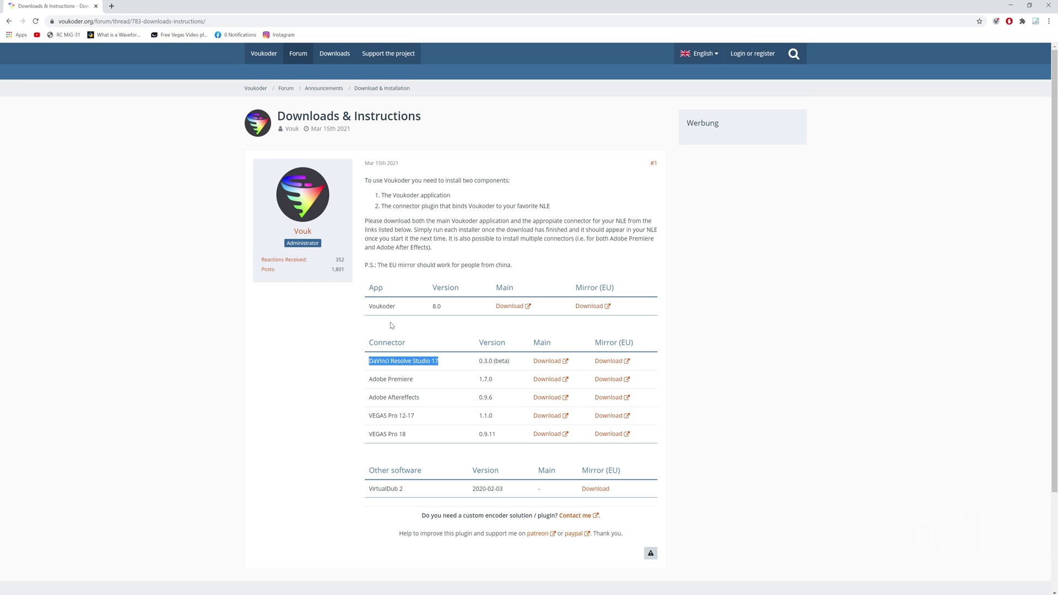
{"action": "left_click_drag", "start_coordinate": [391, 325], "coordinate": [540, 306]}
{"action": "left_click", "coordinate": [651, 307]}
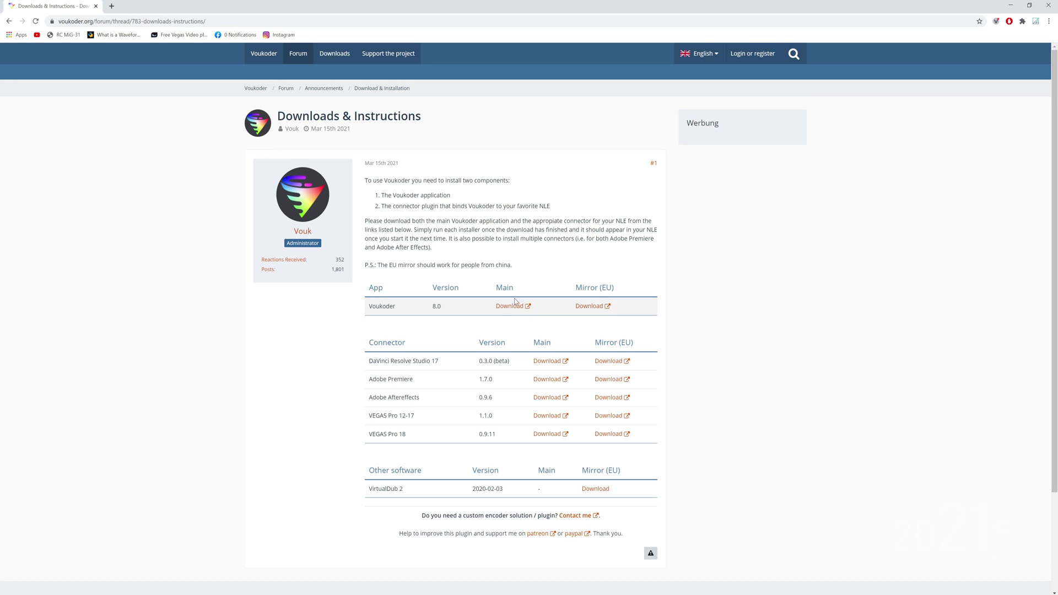
{"action": "scroll", "coordinate": [485, 325], "scroll_direction": "down", "scroll_amount": 1}
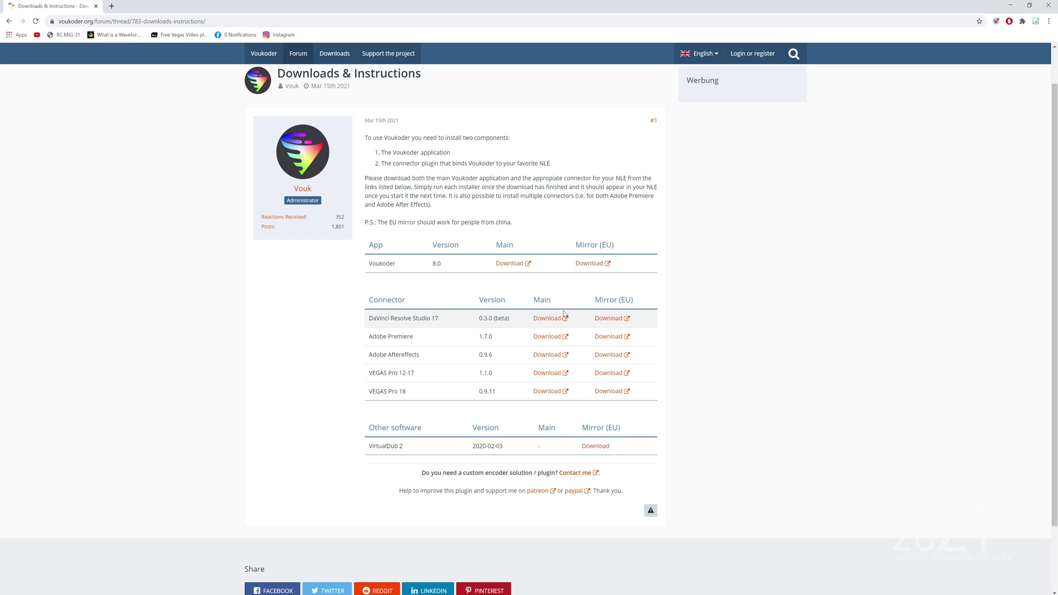
{"action": "scroll", "coordinate": [478, 316], "scroll_direction": "up", "scroll_amount": 1}
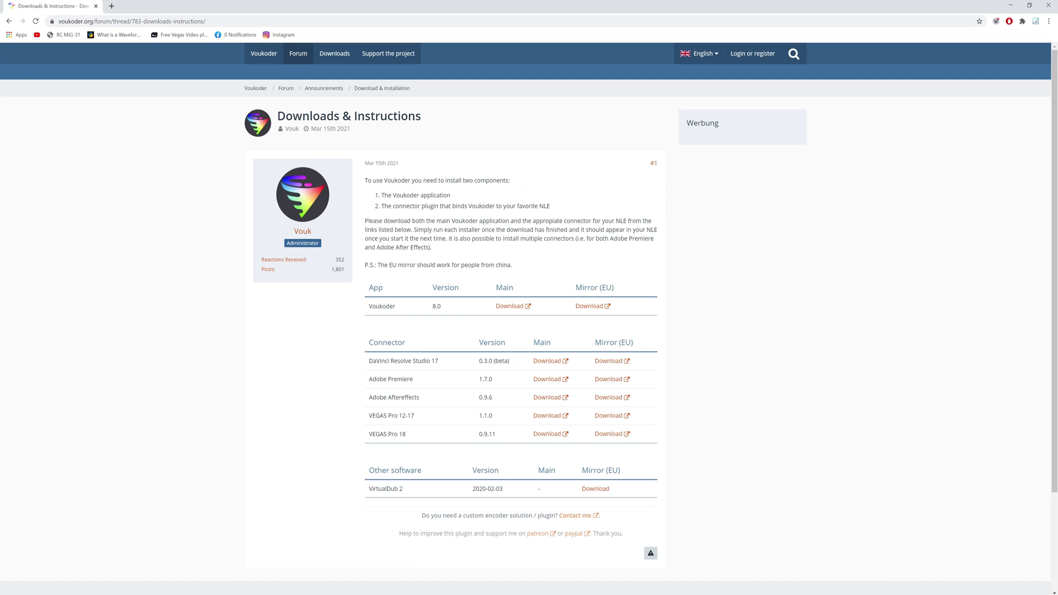
- Open resolve-connector-0.3.0.zip and show the voukoder_plugin.dvcp.bundle folder in IOPlugins
{"action": "left_click", "coordinate": [733, 252]}
{"action": "left_click_drag", "start_coordinate": [643, 174], "coordinate": [563, 182]}
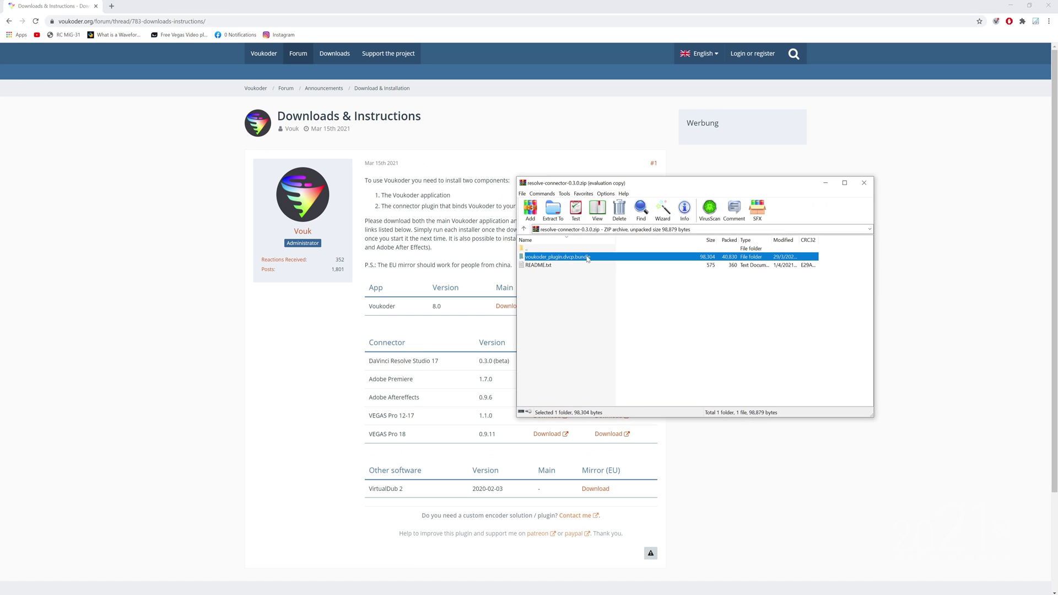
{"action": "left_click", "coordinate": [308, 593]}
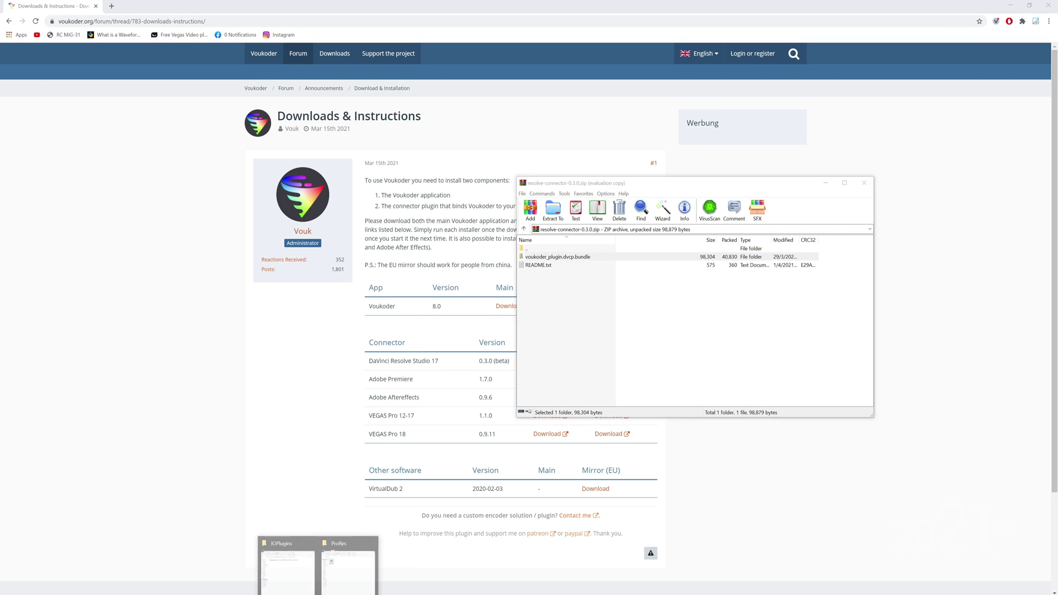
{"action": "left_click", "coordinate": [306, 577]}
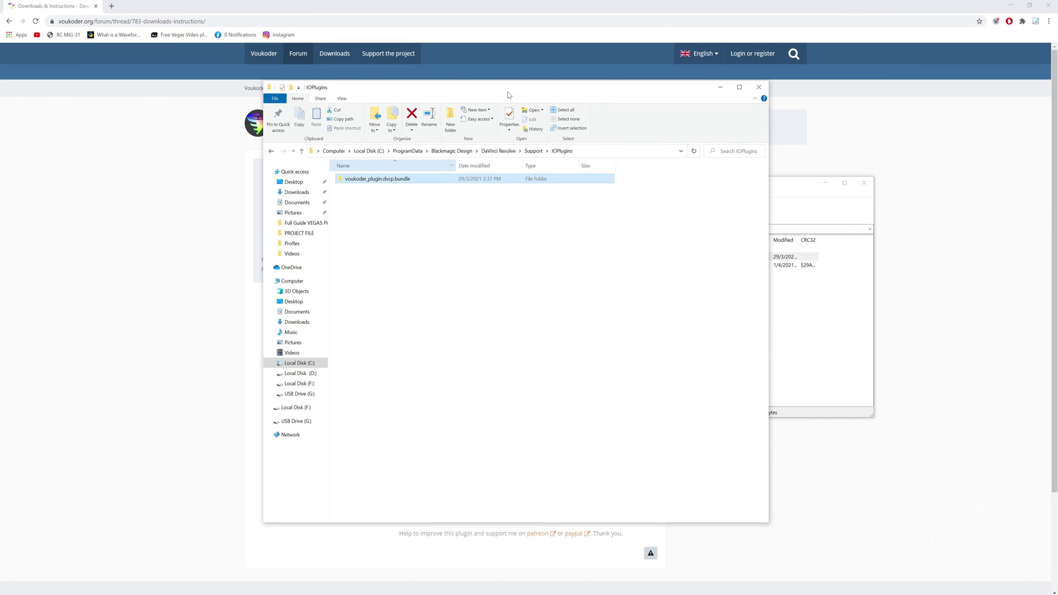
{"action": "left_click_drag", "start_coordinate": [510, 96], "coordinate": [469, 112]}
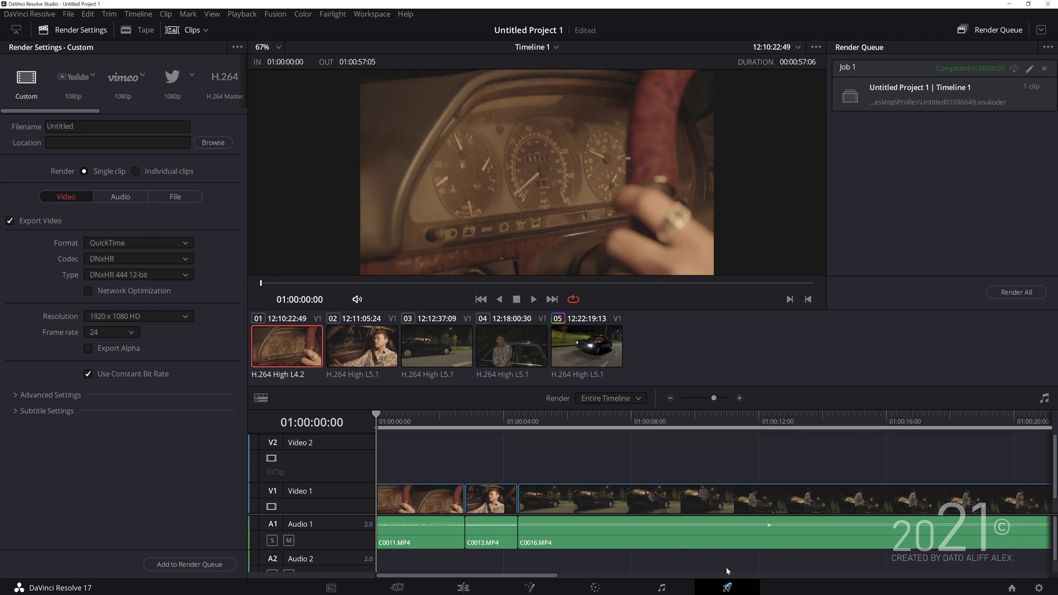
- Choose Voukoder from the Render Settings video Format list
{"action": "left_click", "coordinate": [171, 243]}
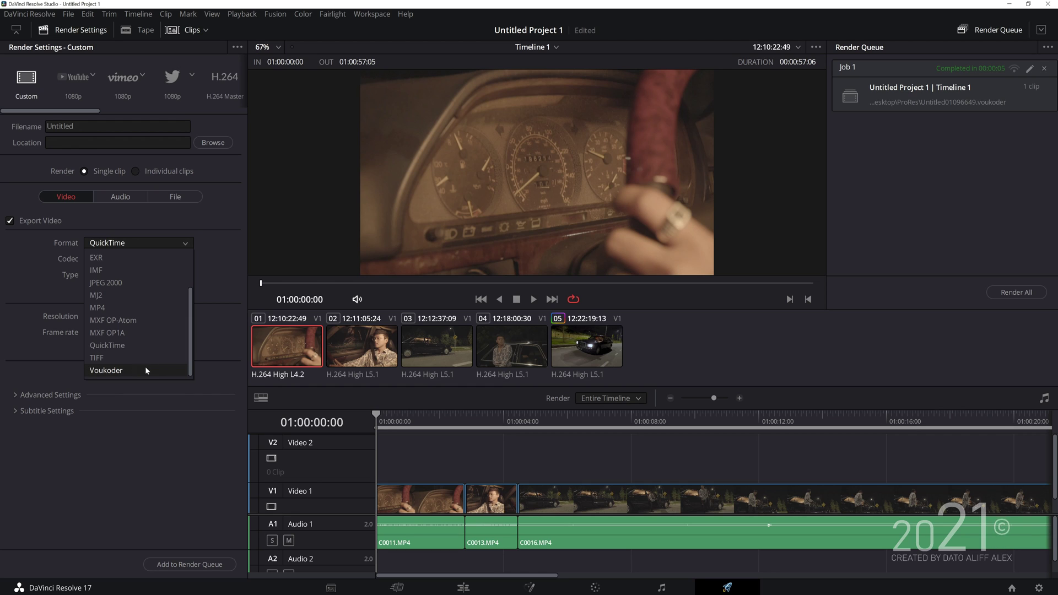
{"action": "left_click", "coordinate": [127, 370]}
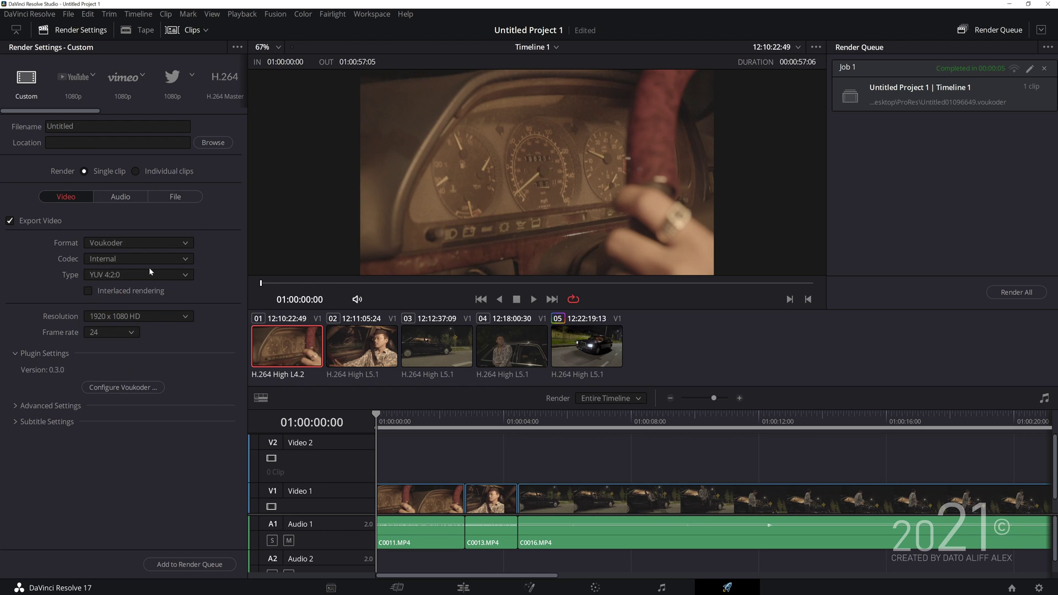
- In the Voukoder configuration, pick ProRes as the video codec, review the other tabs, and confirm
{"action": "left_click", "coordinate": [130, 391]}
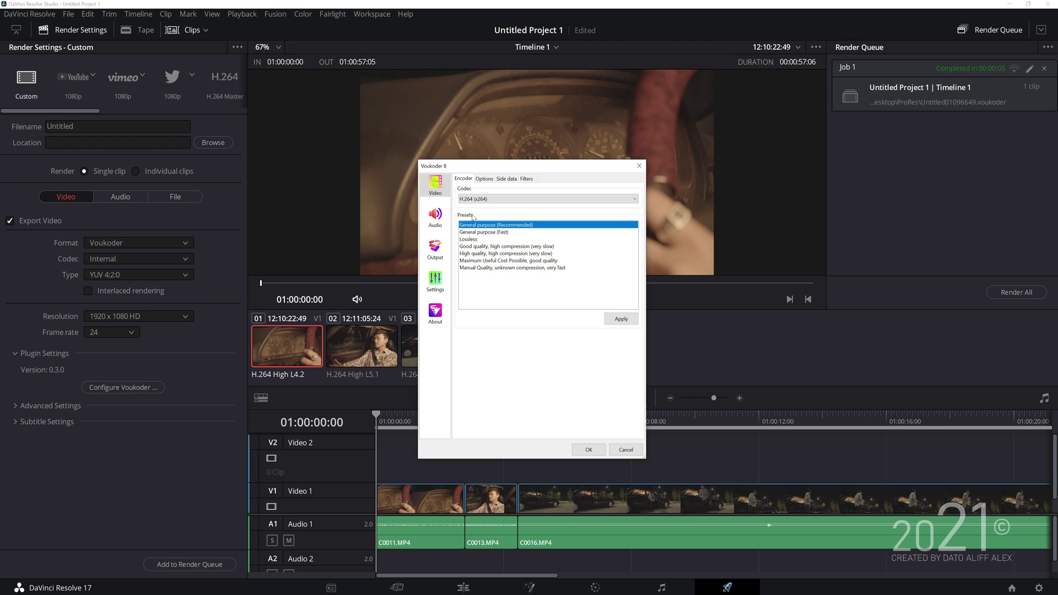
{"action": "left_click", "coordinate": [518, 198]}
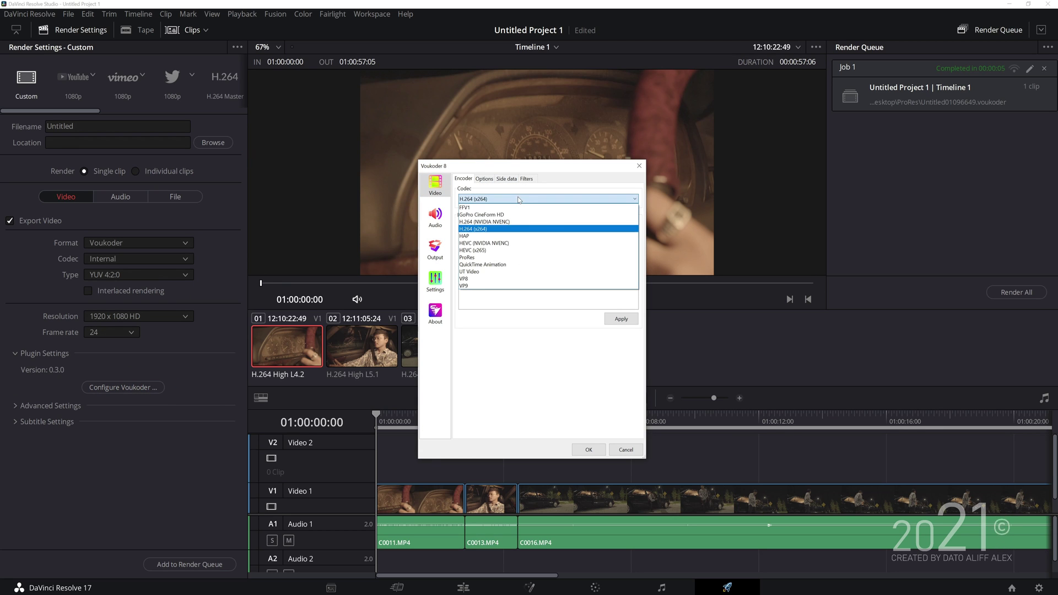
{"action": "left_click", "coordinate": [487, 257]}
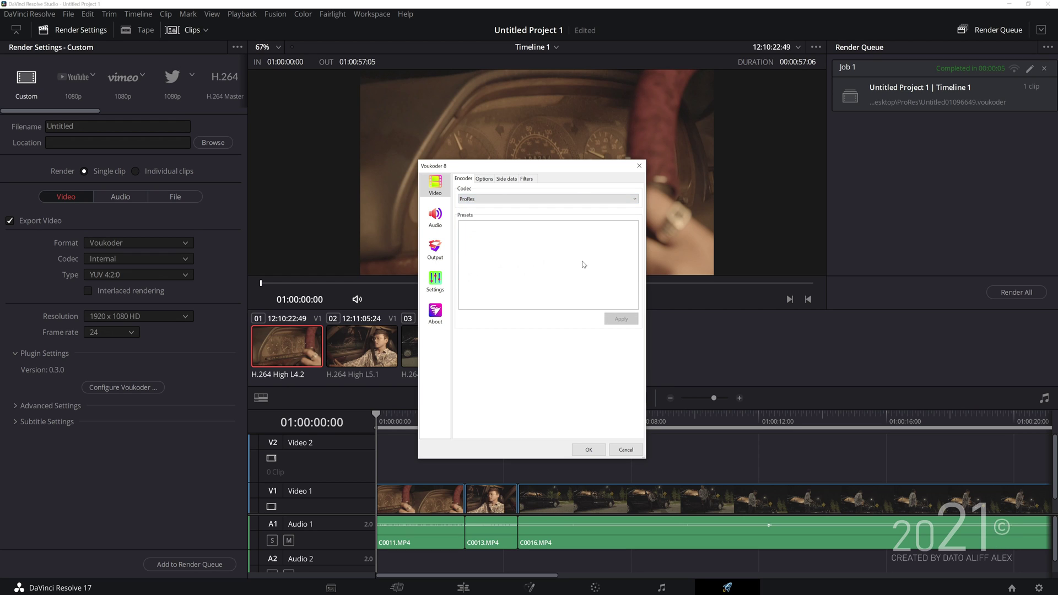
{"action": "left_click", "coordinate": [483, 179]}
{"action": "left_click", "coordinate": [505, 179]}
{"action": "left_click", "coordinate": [526, 179]}
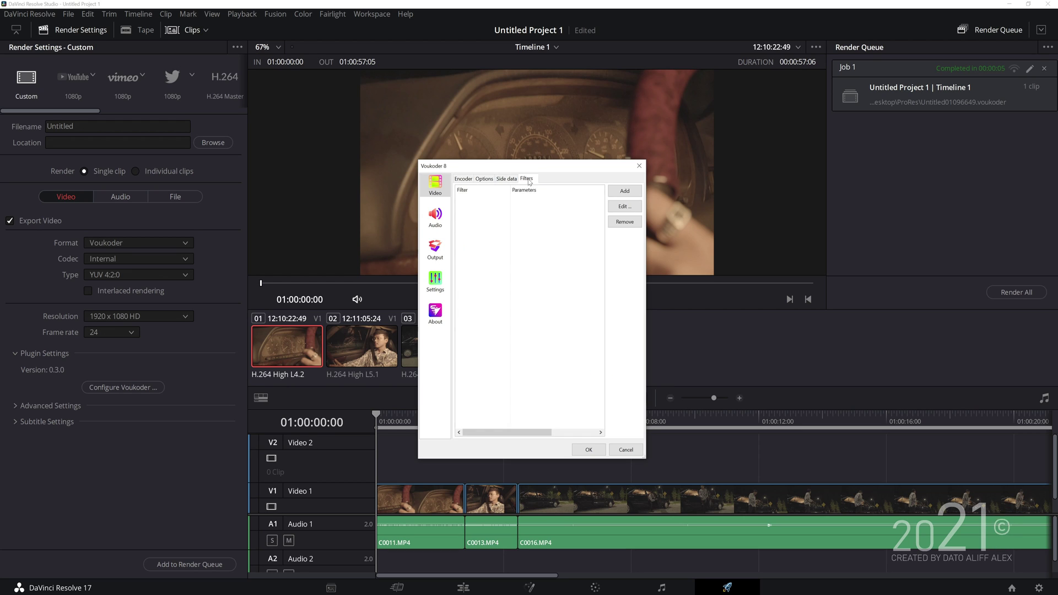
{"action": "left_click", "coordinate": [483, 178]}
{"action": "left_click", "coordinate": [463, 179]}
{"action": "left_click", "coordinate": [588, 449]}
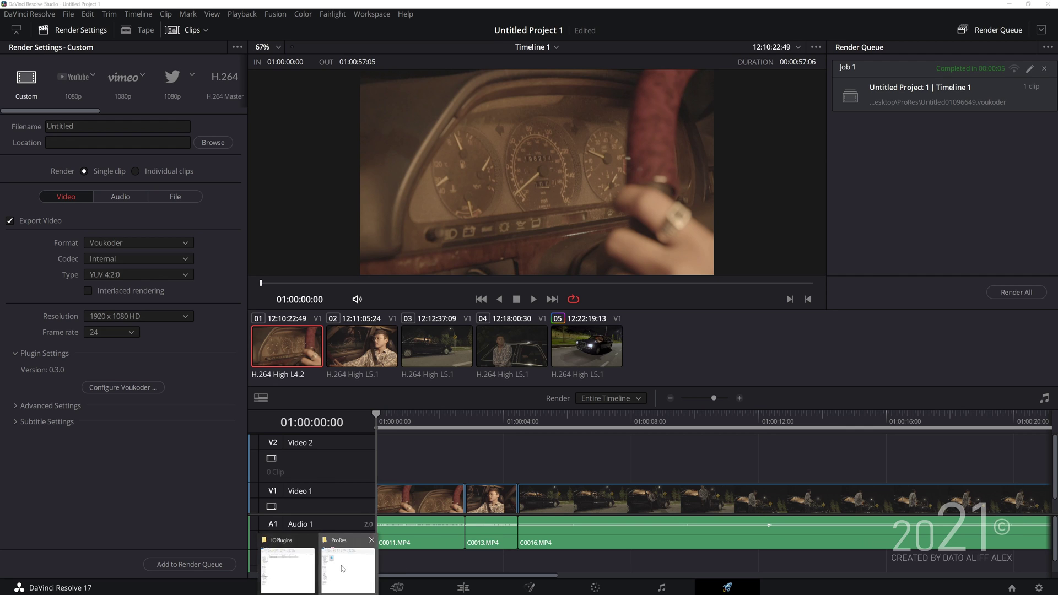
- Show MediaInfo for the rendered Untitled01096635 file in the ProRes folder
{"action": "left_click", "coordinate": [343, 568]}
{"action": "left_click_drag", "start_coordinate": [572, 81], "coordinate": [452, 137]}
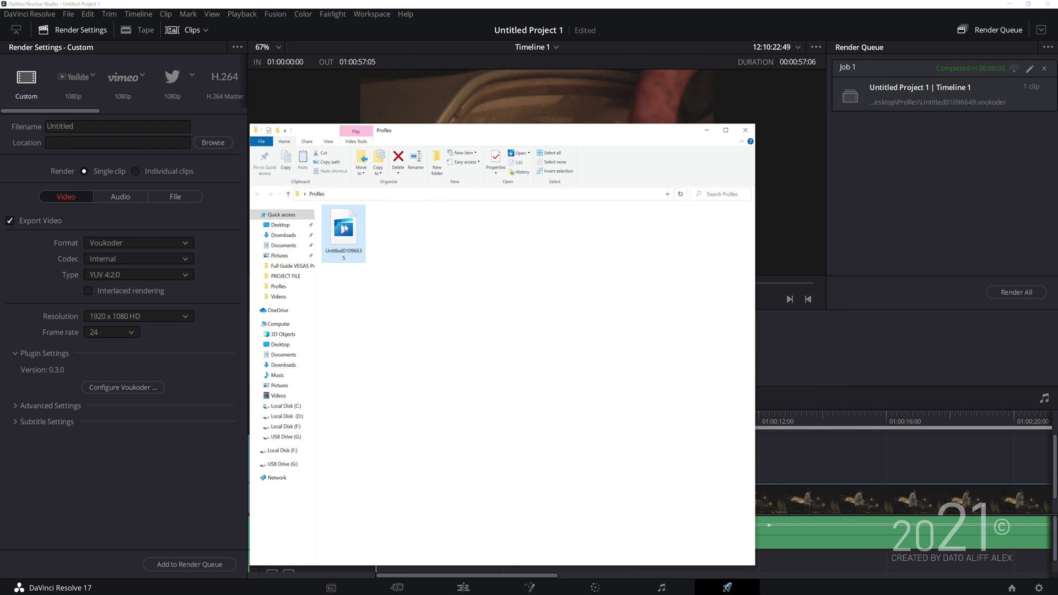
{"action": "right_click", "coordinate": [344, 226]}
{"action": "left_click", "coordinate": [382, 245]}
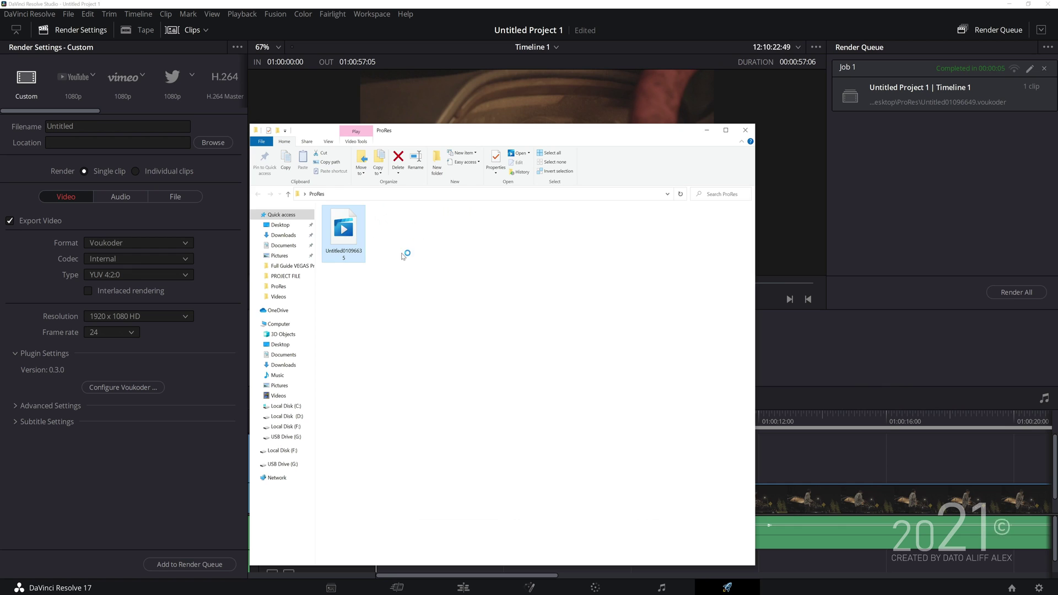